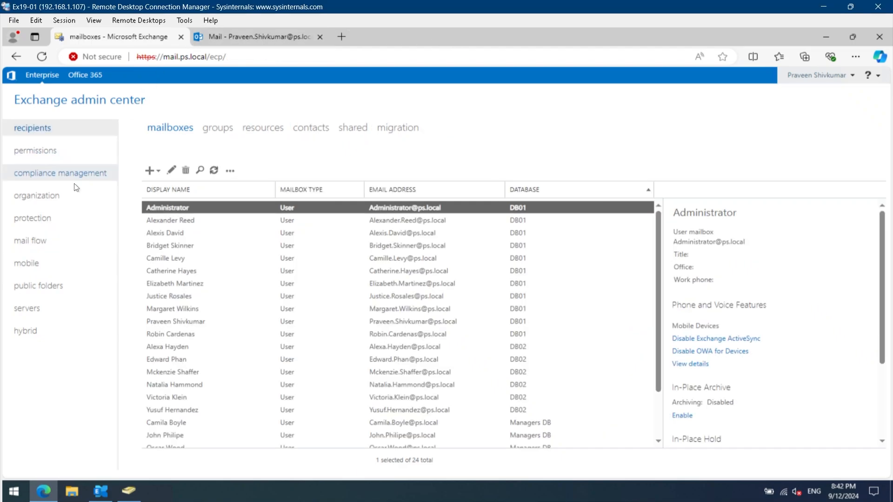
- Open the organization's address lists and review the details of the Default Global Address List and Public Folders
click(72, 194)
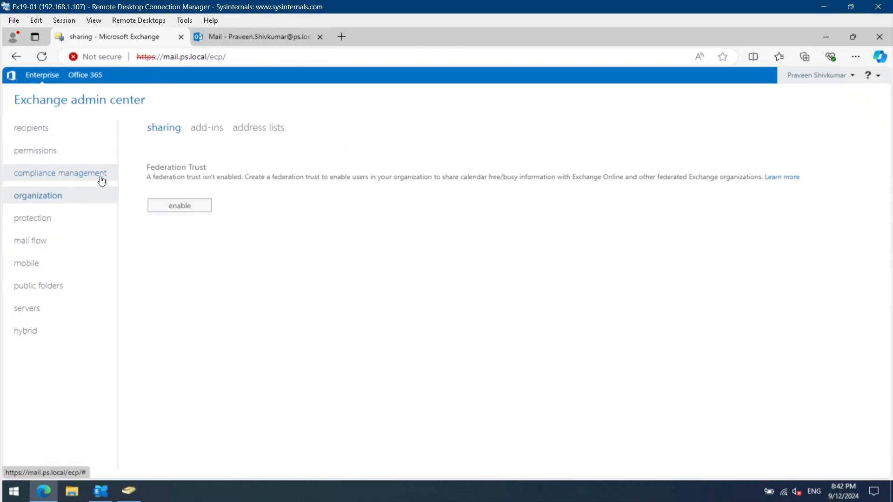
click(257, 134)
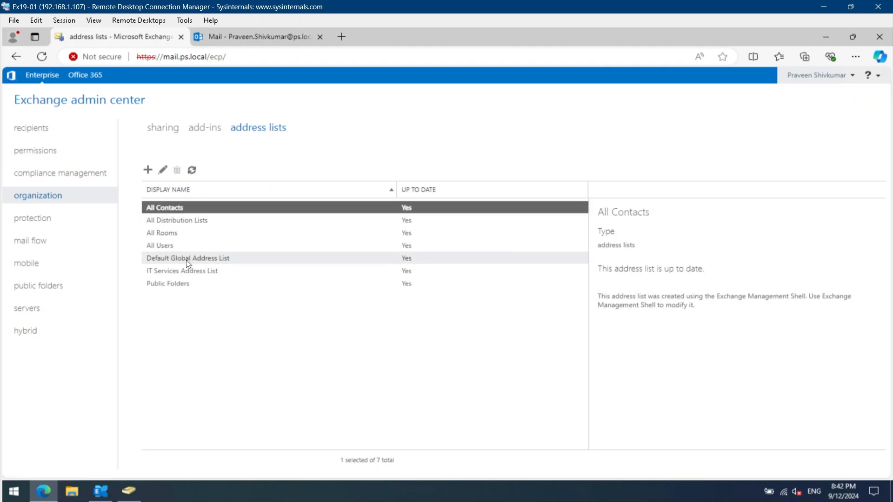
click(207, 259)
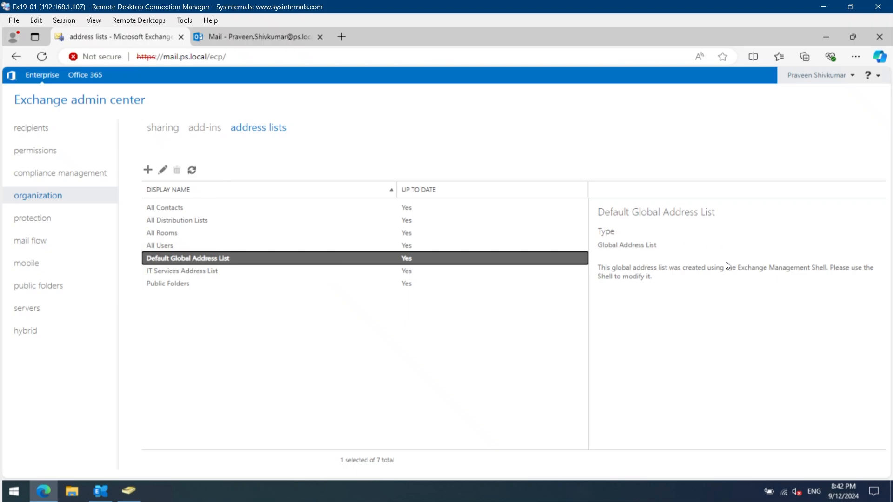
drag(825, 268, 739, 269)
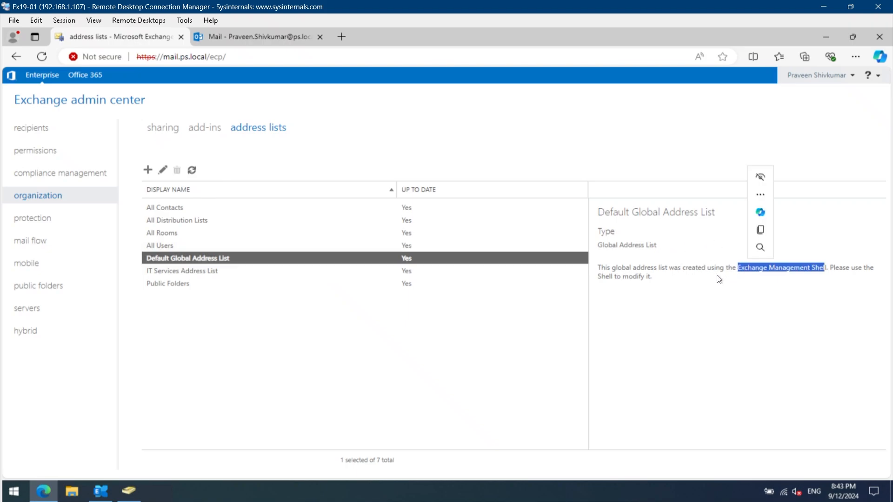
click(159, 283)
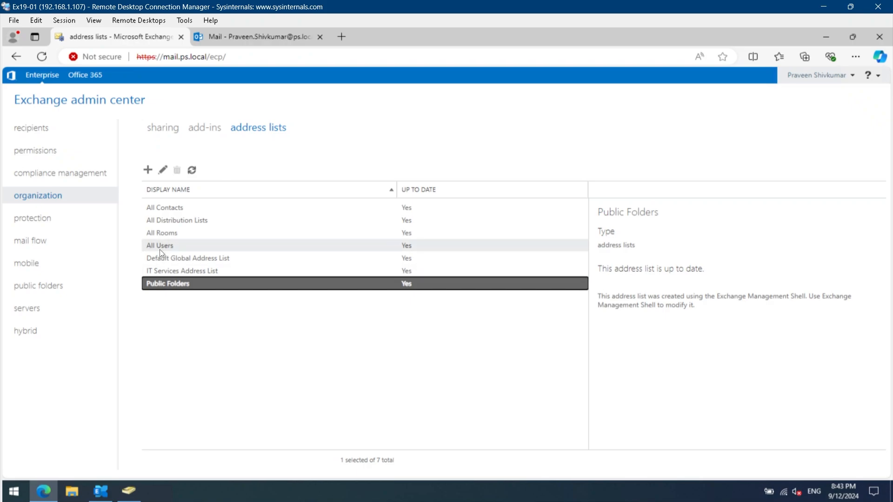
click(196, 259)
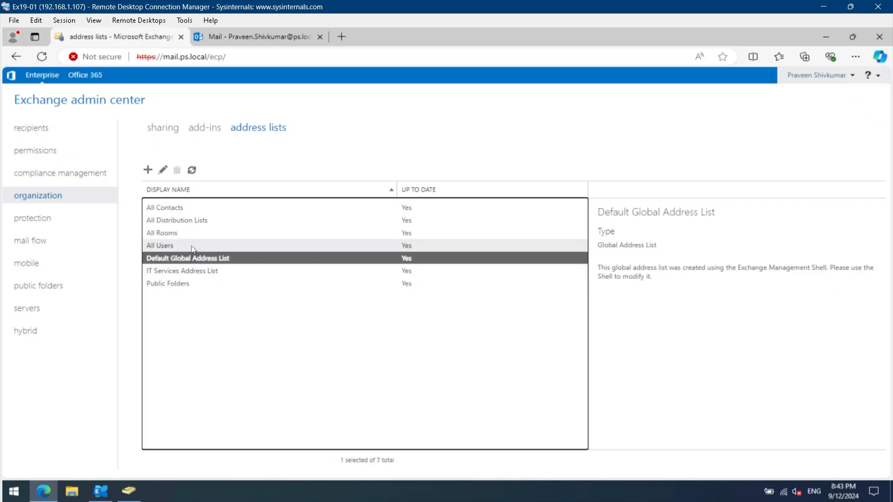
- Open the Default Global Address List's properties and copy its full recipient filter into a new Notepad document
double_click(194, 260)
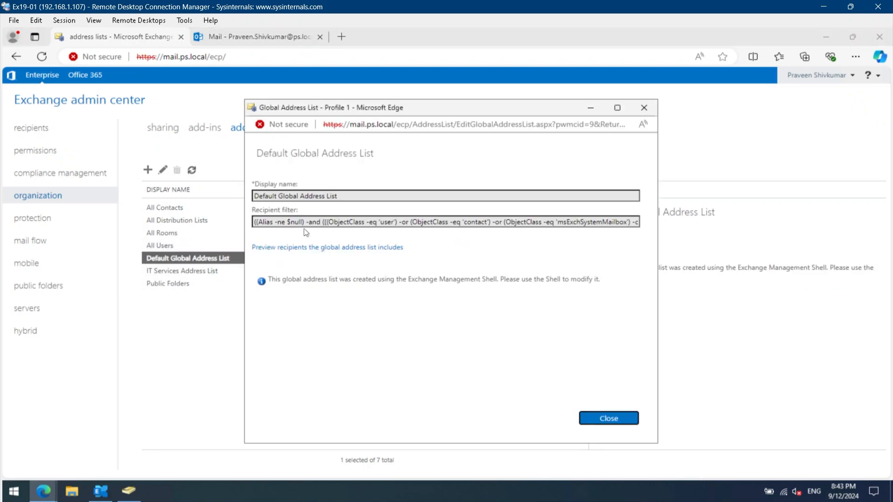
key(super+r)
key(Return)
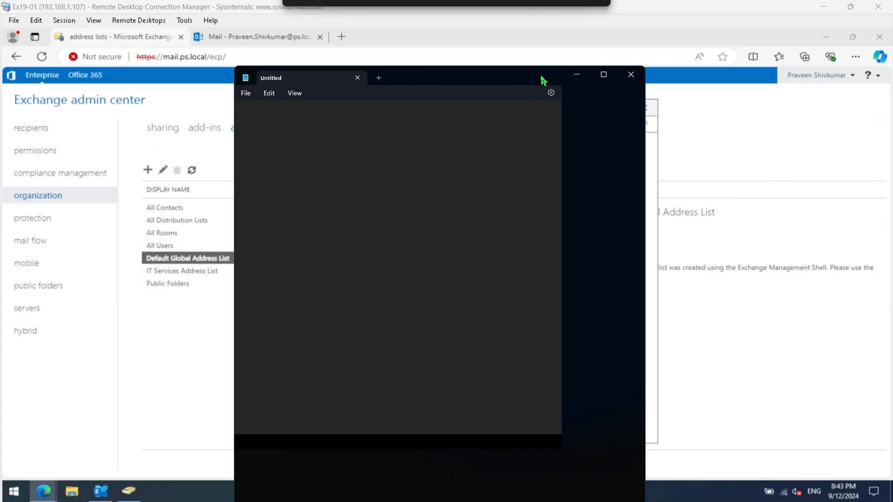
text(((Alias -ne $null) -and (((ObjectClass -eq 'user') -or (ObjectClass -eq 'contact') -or (ObjectClass -eq 'msExchSystemMailbox') -or (ObjectClass -eq 'msExchDynamicDistributionList') -or (ObjectClass -eq 'group') -or (ObjectClass -eq 'publicFolder')))))
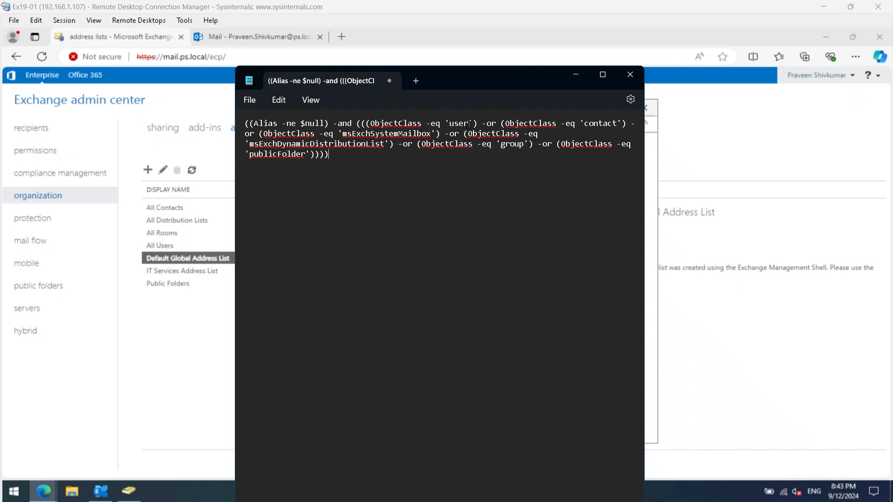
- Examine the object classes in the copied recipient filter, minimize Notepad and close the Default Global Address List's properties
drag(476, 124, 463, 124)
drag(618, 124, 612, 124)
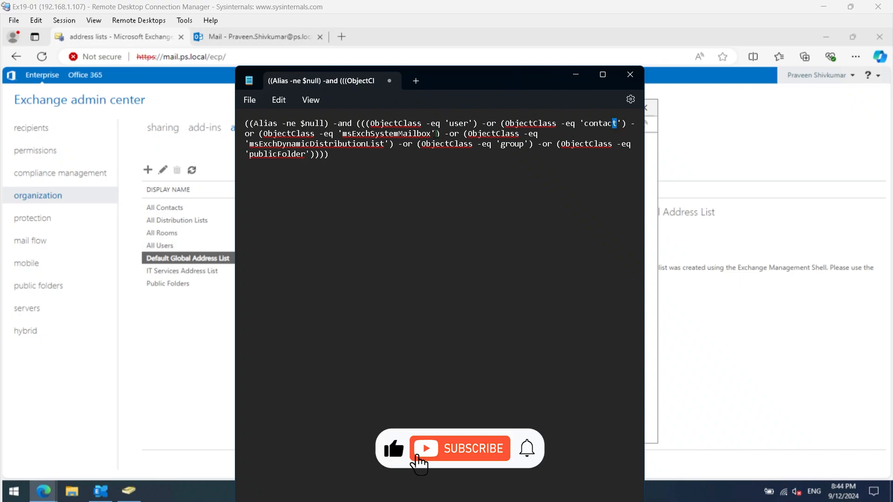
drag(435, 134, 315, 144)
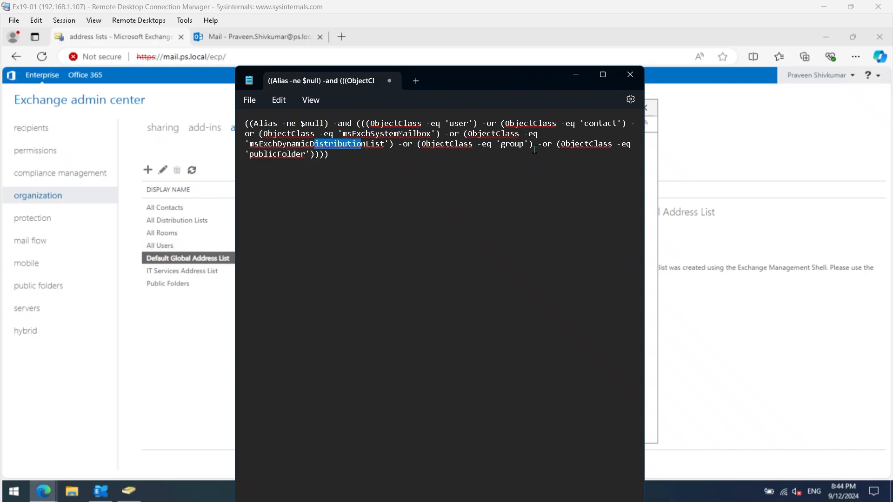
drag(529, 145, 495, 147)
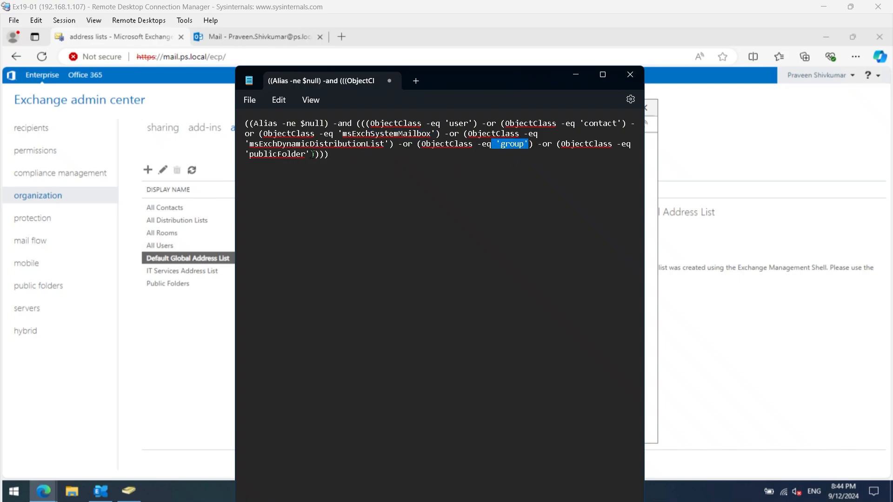
drag(310, 155, 246, 156)
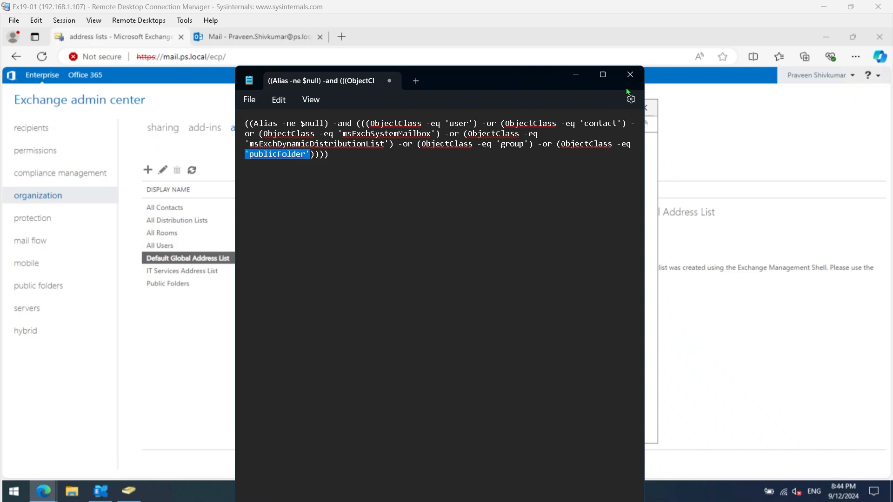
click(582, 78)
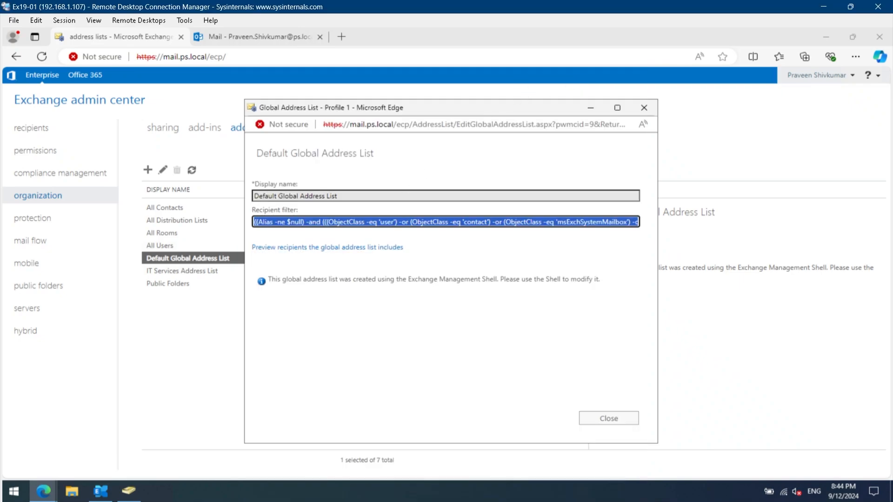
click(643, 108)
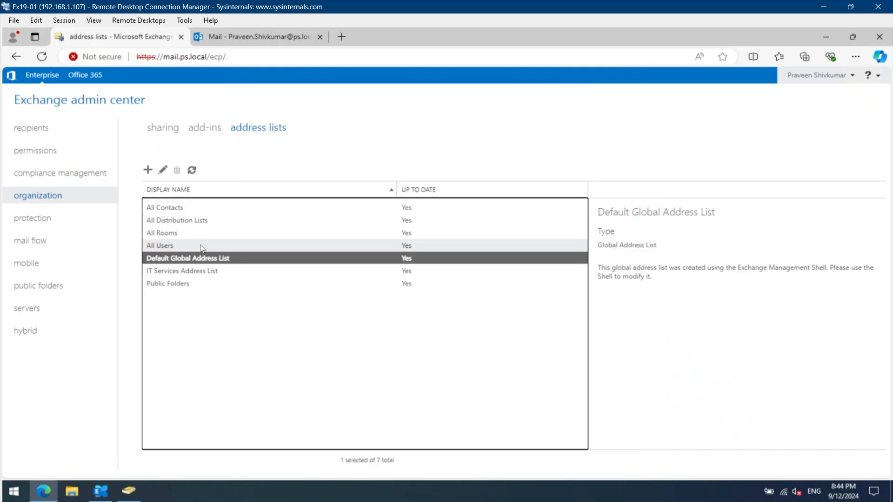
- Review the individual address lists, including All Users, All Rooms, All Distribution Lists, All Contacts, Public Folders and IT Services Address List
click(162, 245)
click(168, 235)
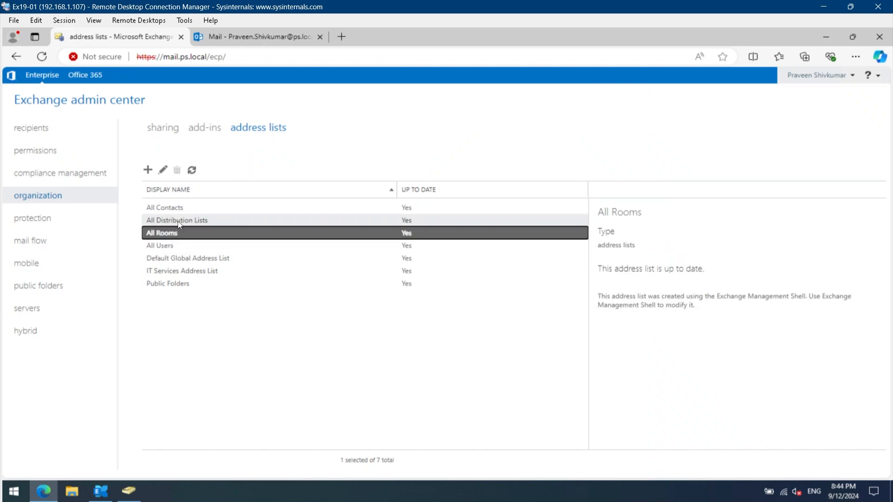
click(180, 222)
click(181, 208)
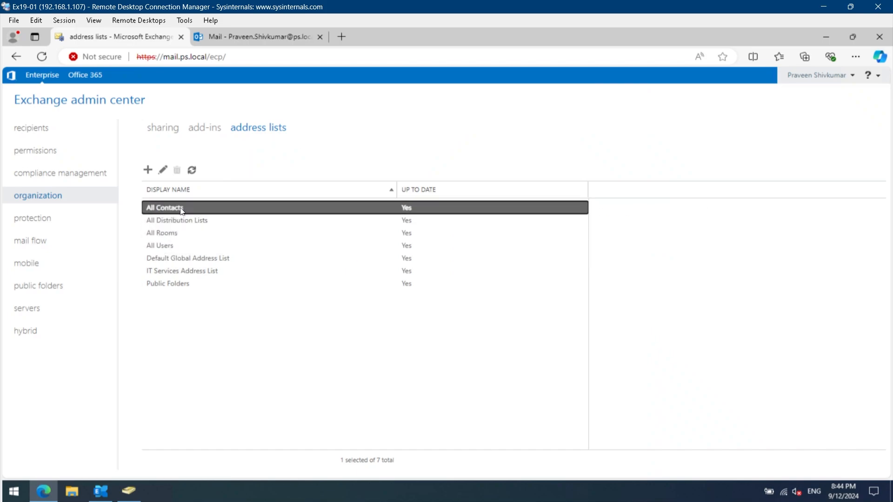
click(194, 284)
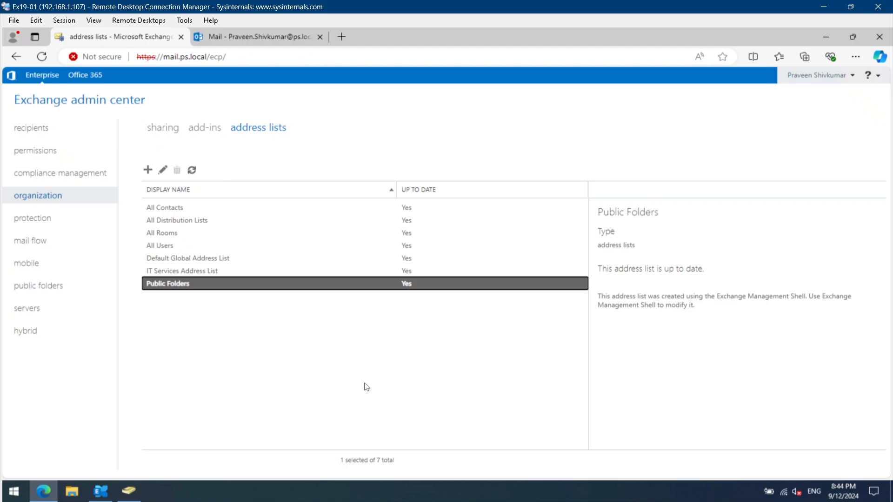
click(333, 258)
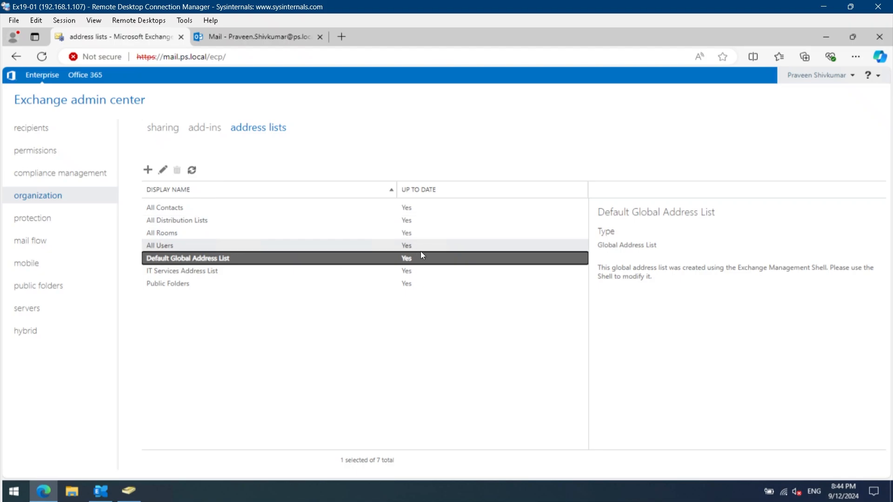
click(265, 270)
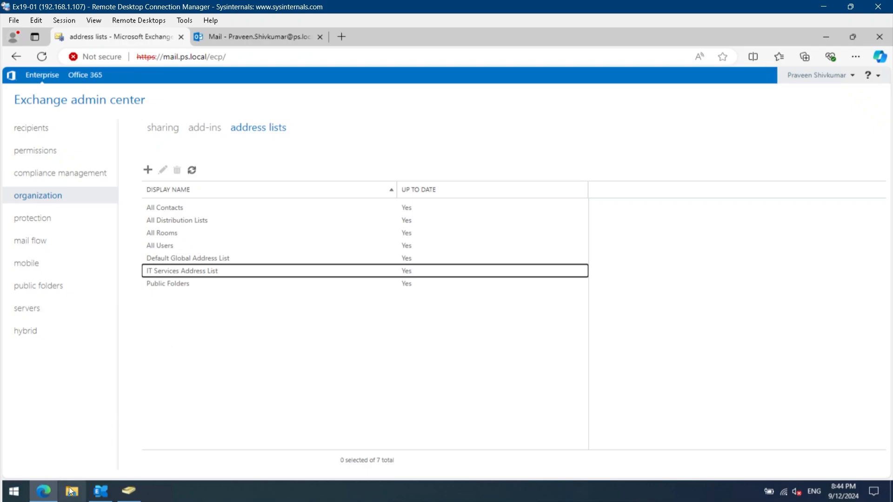
- Switch to the Exchange Management Shell and list the global address lists with Get-GlobalAddressList
click(96, 494)
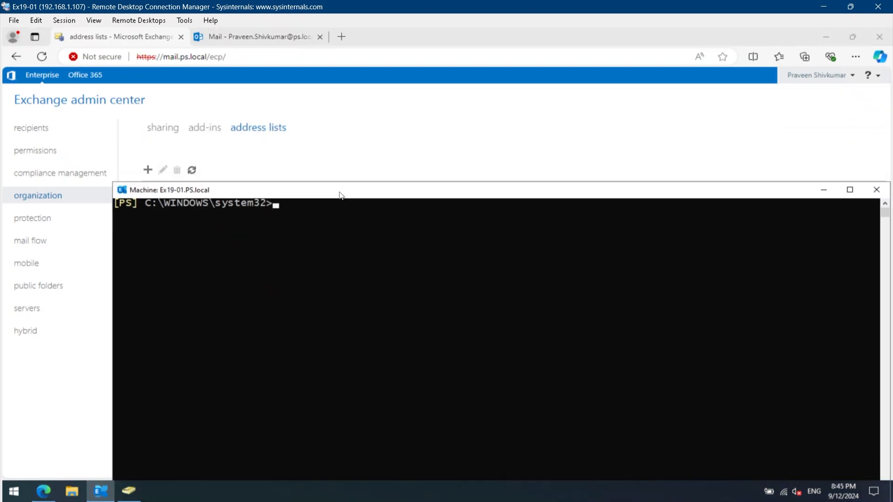
text(get-globa)
key(Tab)
key(Return)
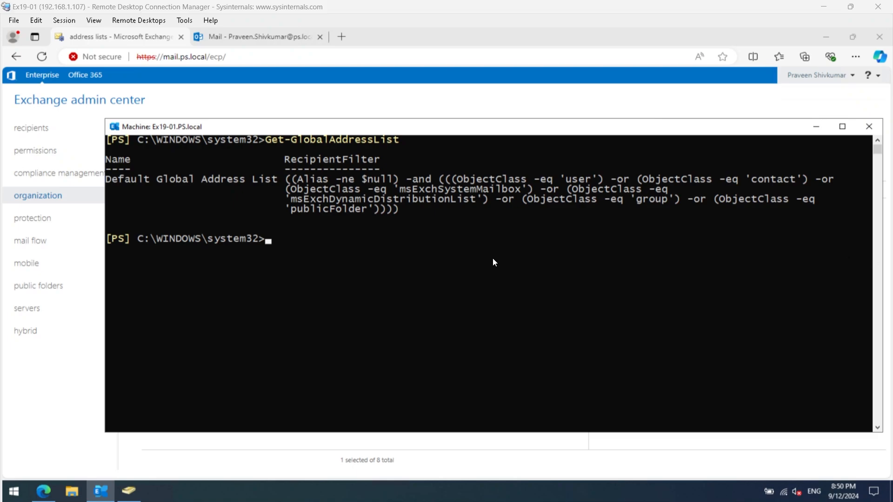
- Create a global address list named "Sales GAL" with New-GlobalAddressList, using the recipient filter "Title -like '*Sales*'"
right_click(498, 266)
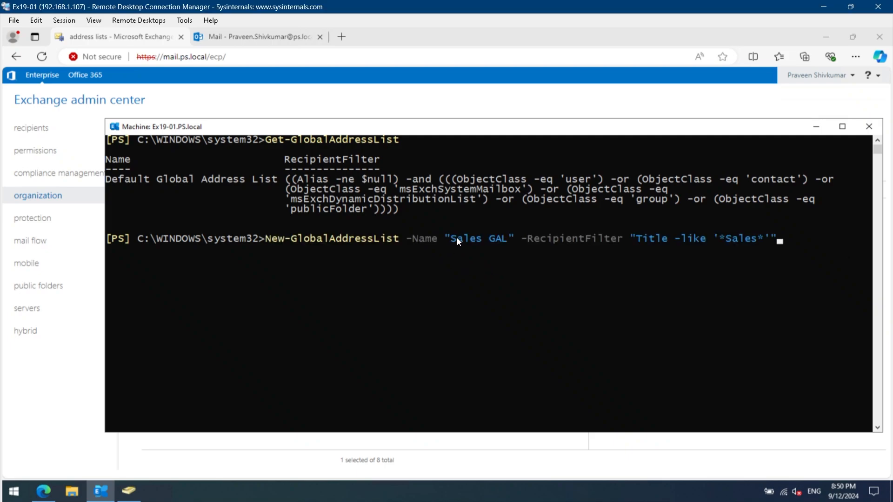
drag(457, 238, 570, 241)
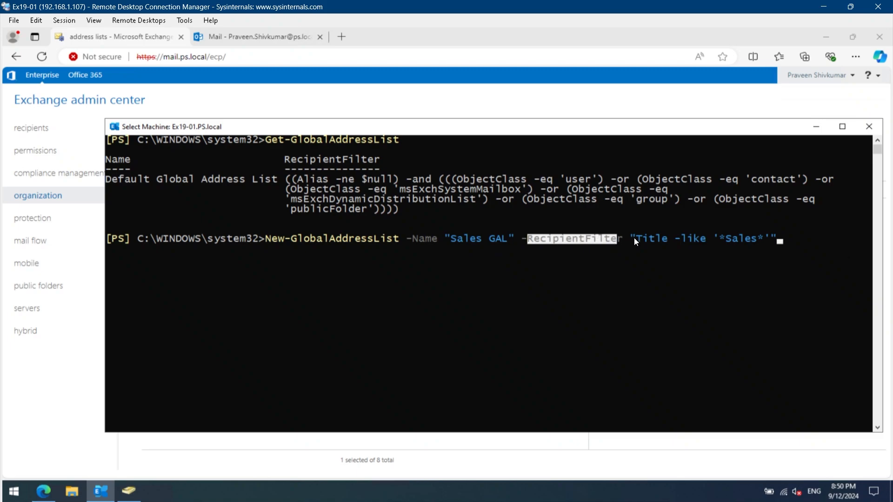
drag(636, 239, 665, 242)
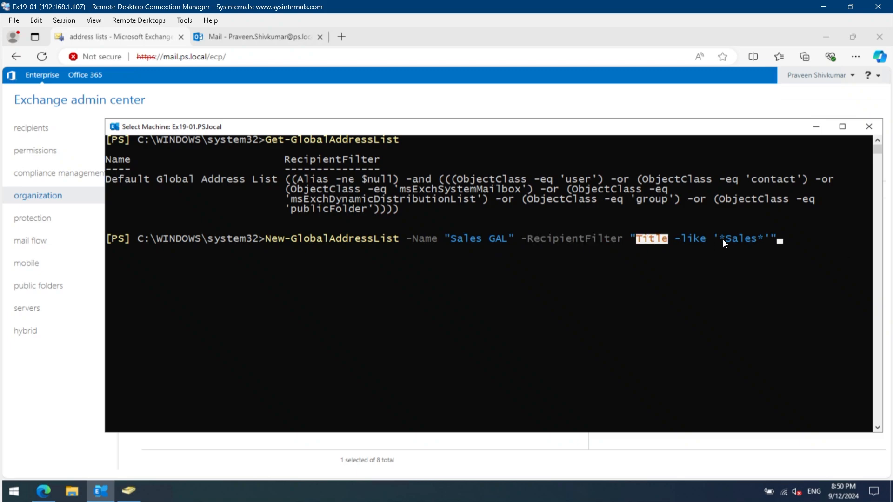
drag(725, 239, 758, 241)
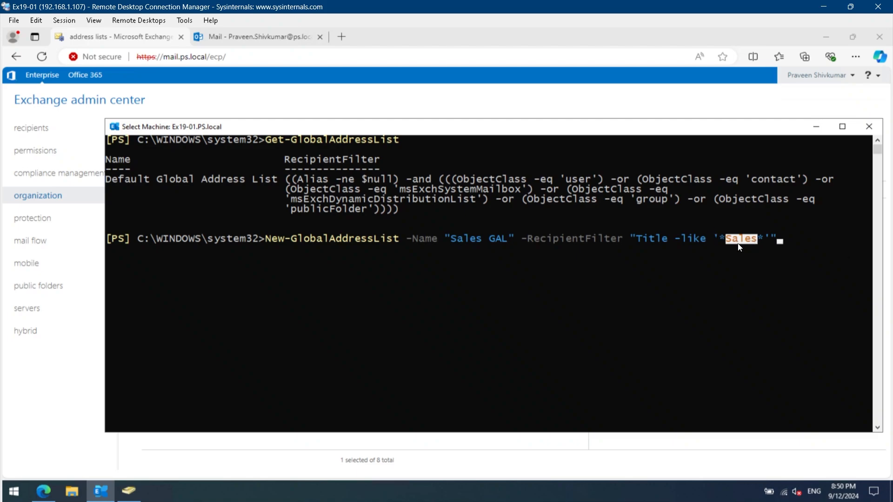
key(Return)
key(Return)
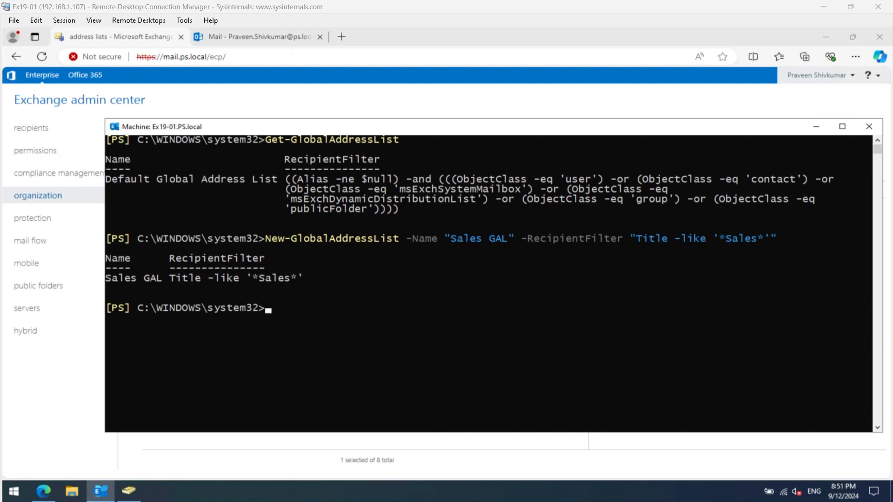
- Preview the Sales GAL's recipients with unlimited result size, selecting Name, PrimarySmtpAddress and HiddenFromAddressListsEnabled
right_click(425, 316)
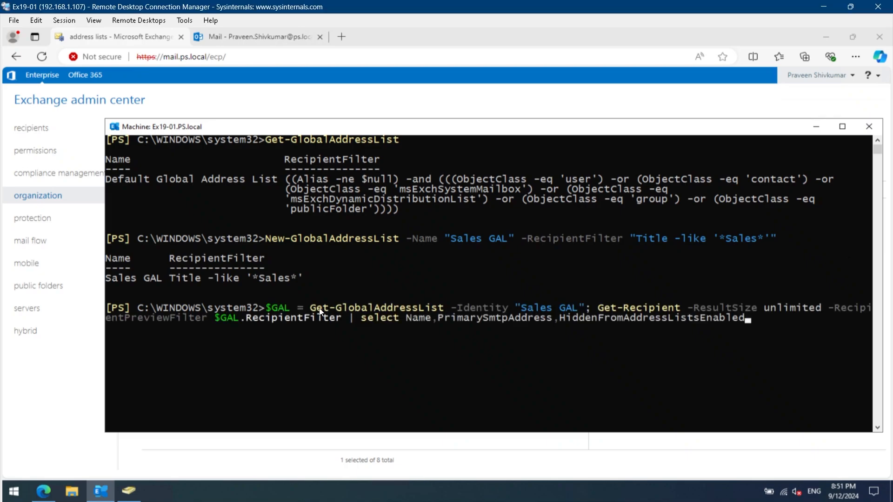
drag(578, 311, 306, 309)
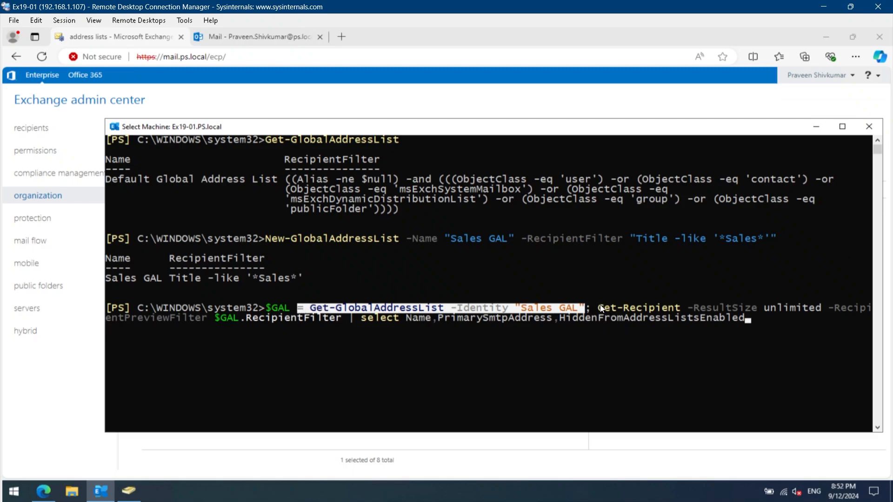
drag(600, 309, 763, 309)
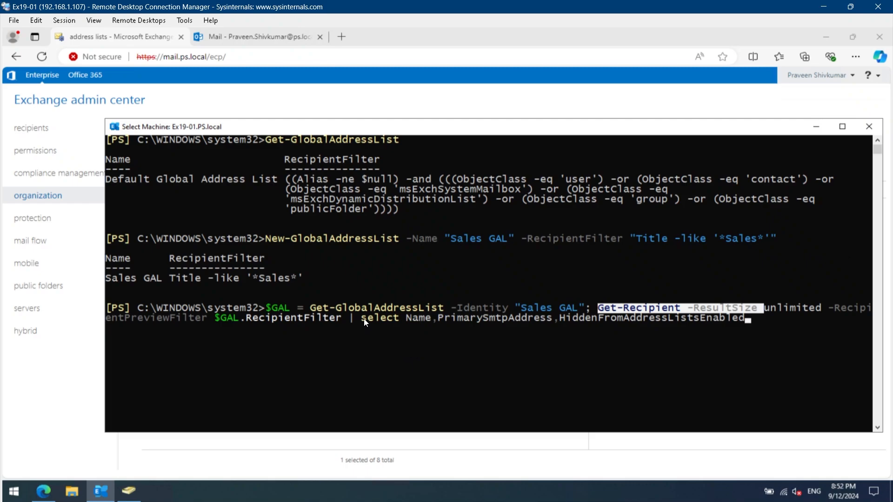
drag(364, 320, 744, 324)
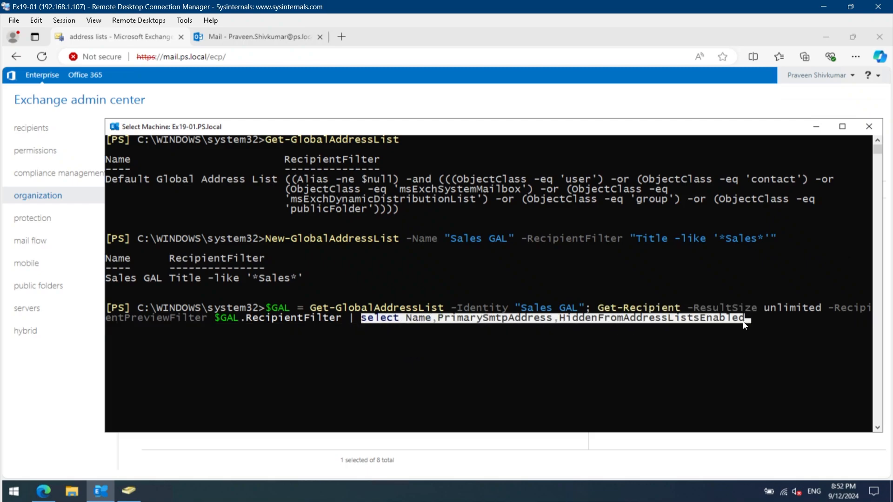
click(744, 322)
key(Return)
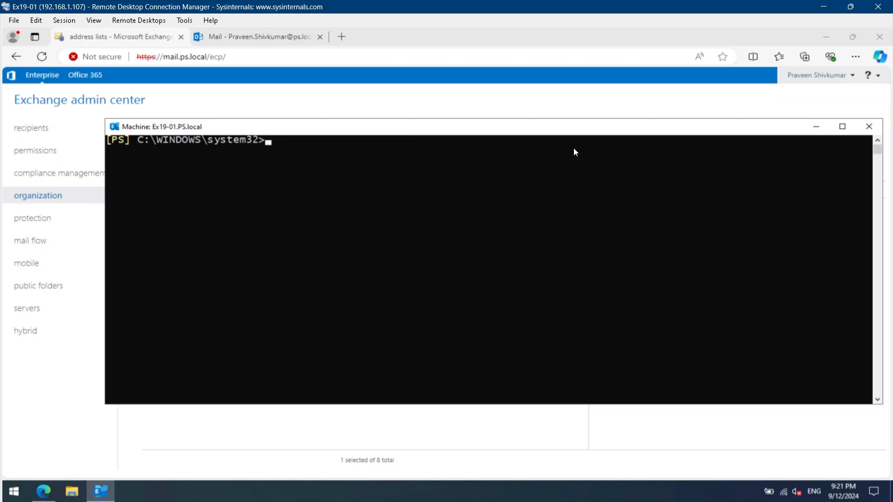
- Update the "sales Gal" global address list with Update-GlobalAddressList
text(update-da)
key(BackSpace)
key(BackSpace)
text(glo)
key(Tab)
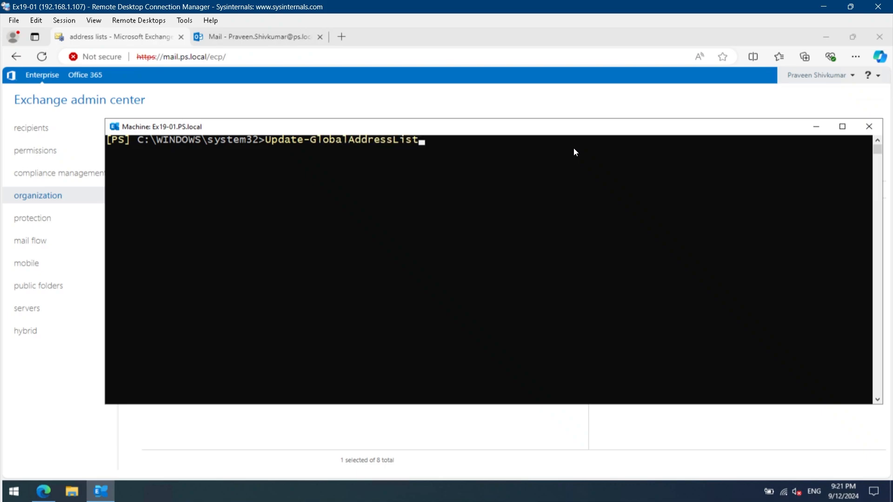
text("sales Gal")
key(Return)
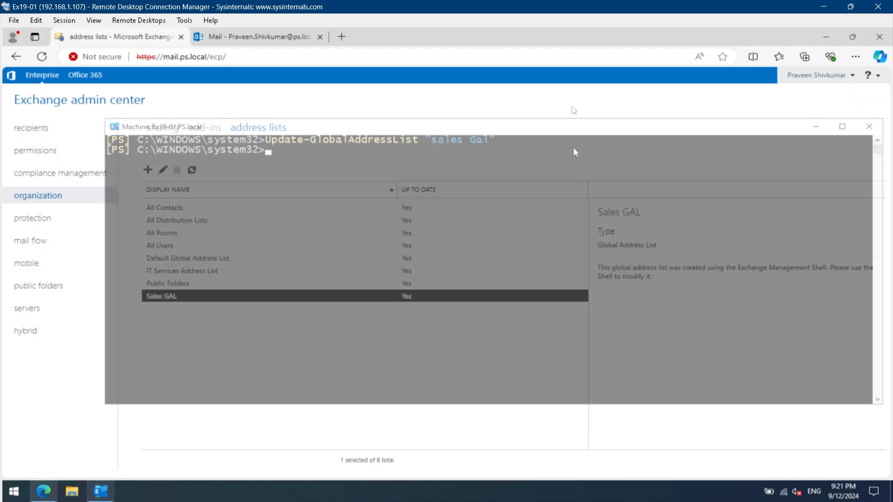